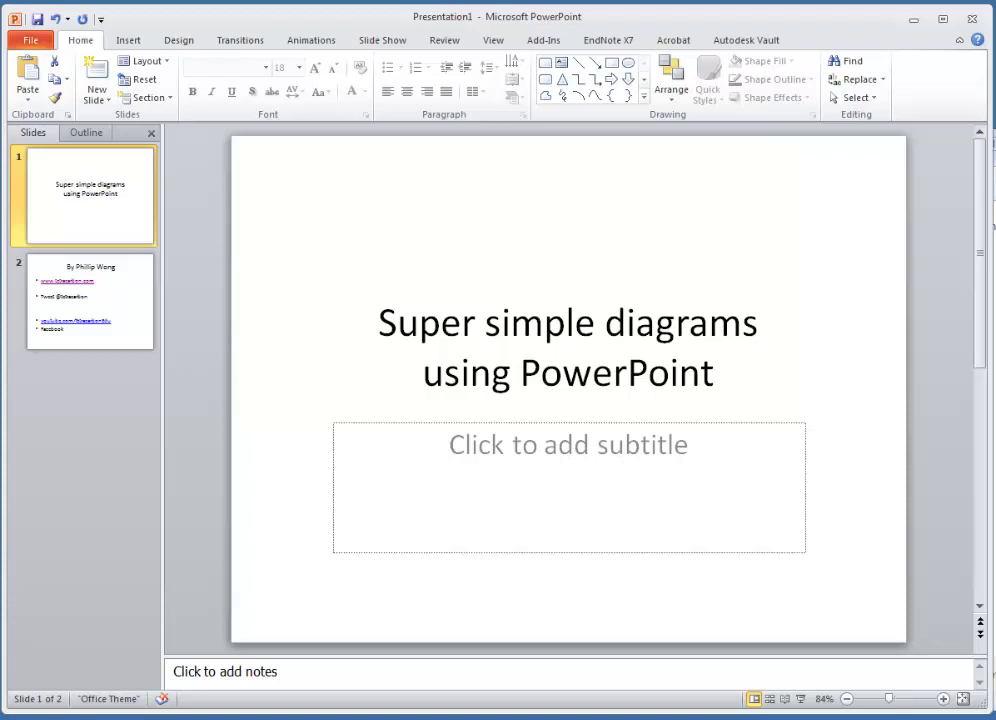
Step: Insert a new slide after the title slide and select both of its placeholders
key("ctrl+m")
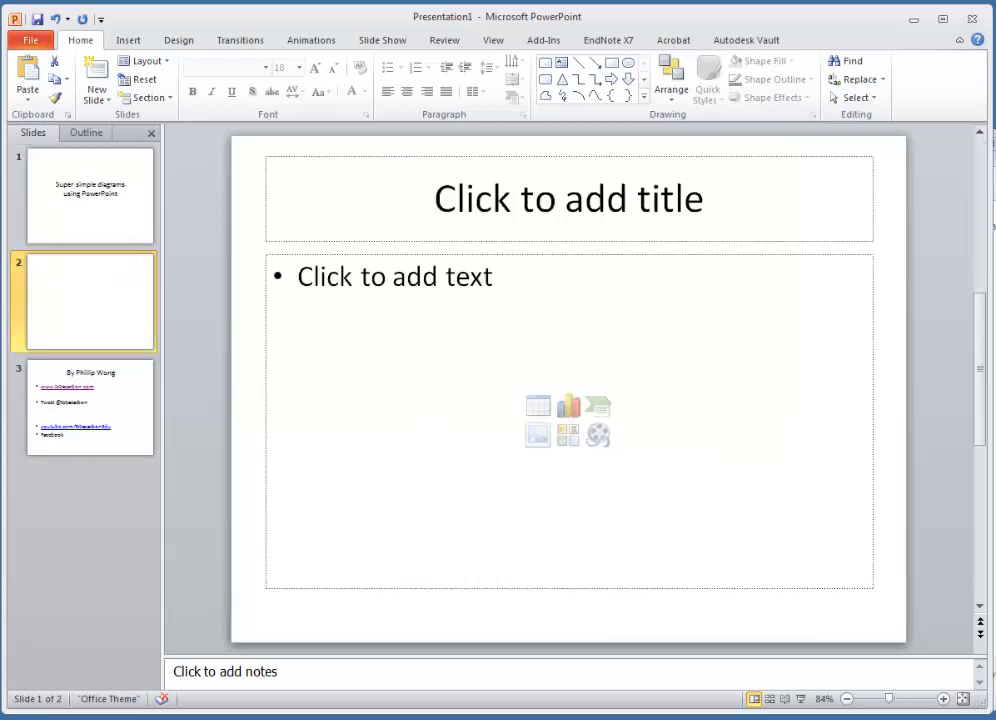
left_click_drag(233, 138, 905, 618)
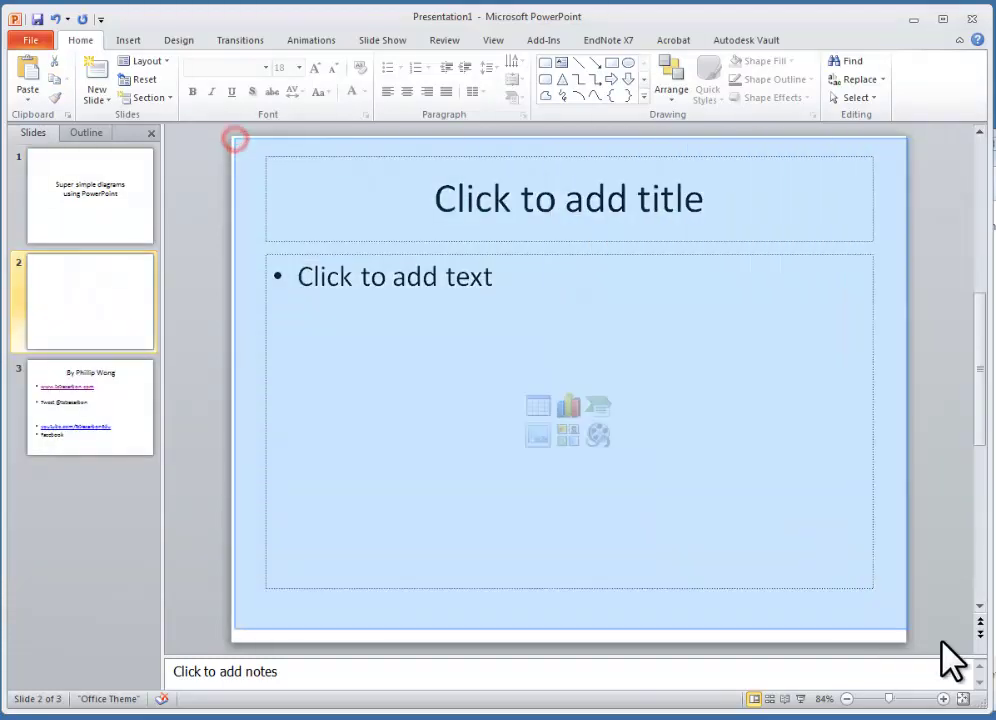
Step: Clear the placeholders and draw a blue figure: an oval head over a rounded-rectangle body
key("Delete")
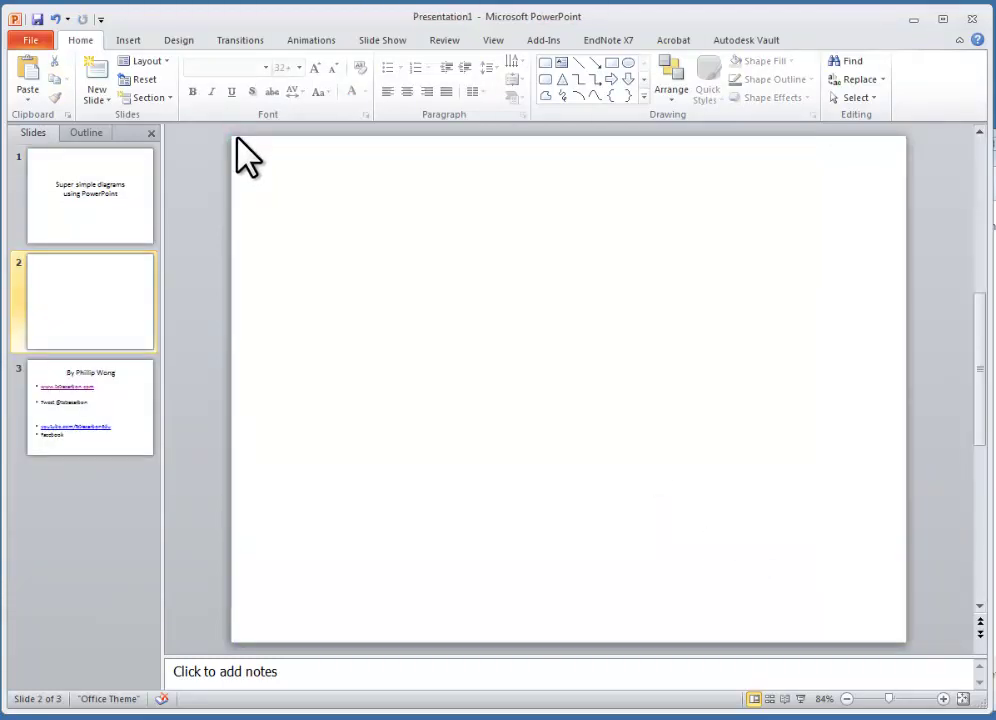
left_click(628, 62)
left_click_drag(340, 230, 405, 294)
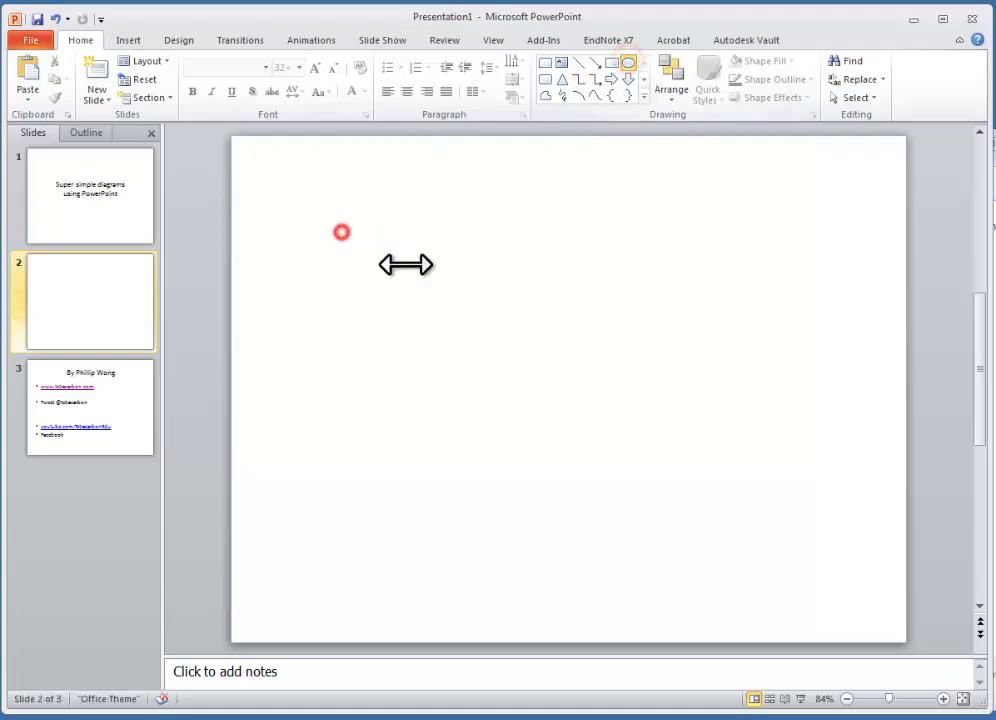
left_click(644, 97)
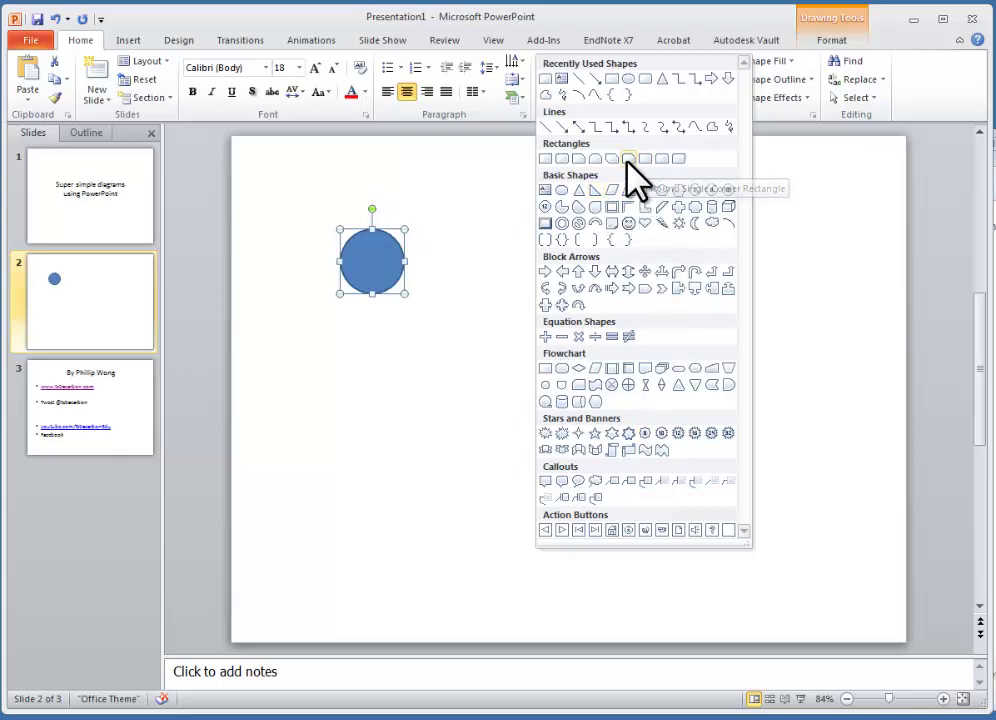
left_click(662, 158)
mouse_move(351, 319)
left_mouse_down()
mouse_move(421, 388)
mouse_move(392, 322)
left_mouse_up()
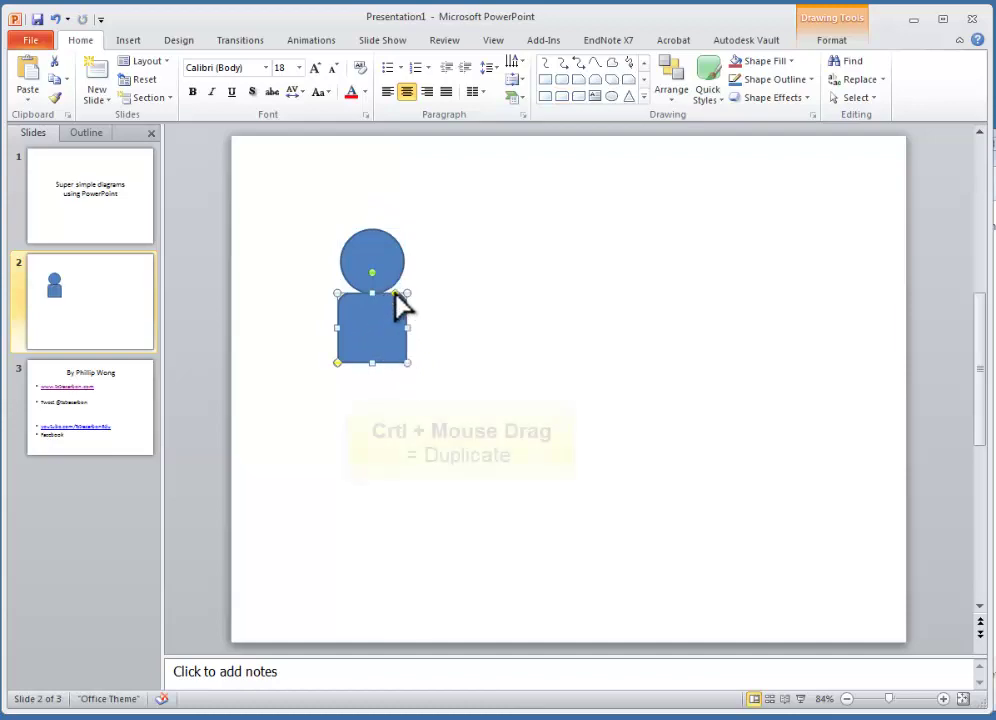
Step: Duplicate the figure to the right and make the copy red with red fill and style
left_click(491, 298)
left_click_drag(317, 219, 528, 448)
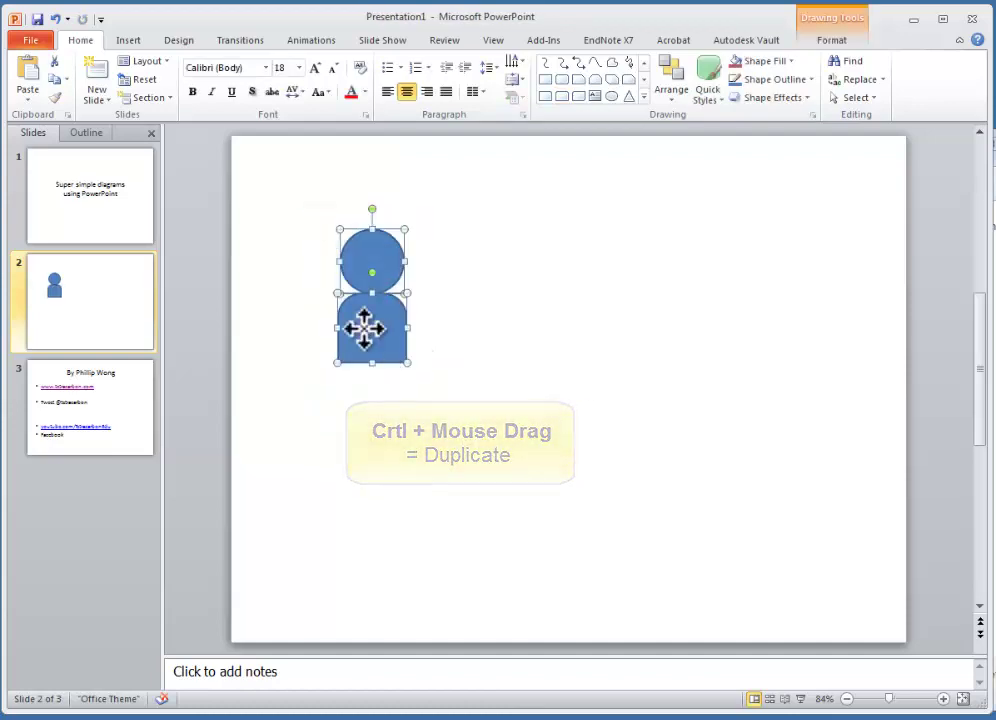
left_click_drag(362, 329, 673, 329, "ctrl")
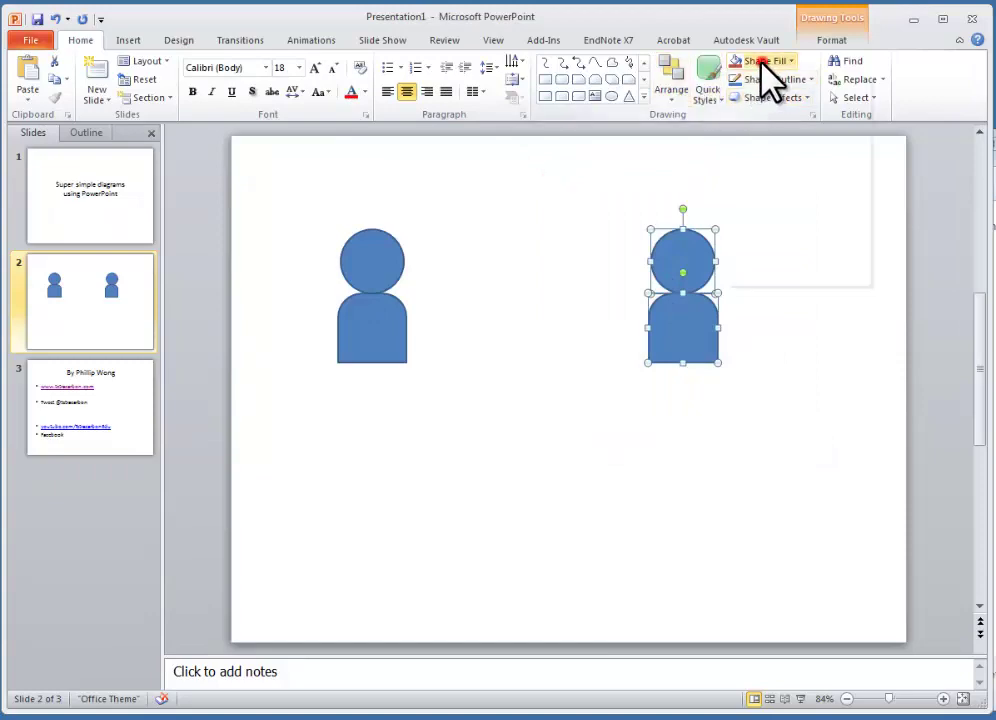
left_click(762, 61)
left_click(806, 95)
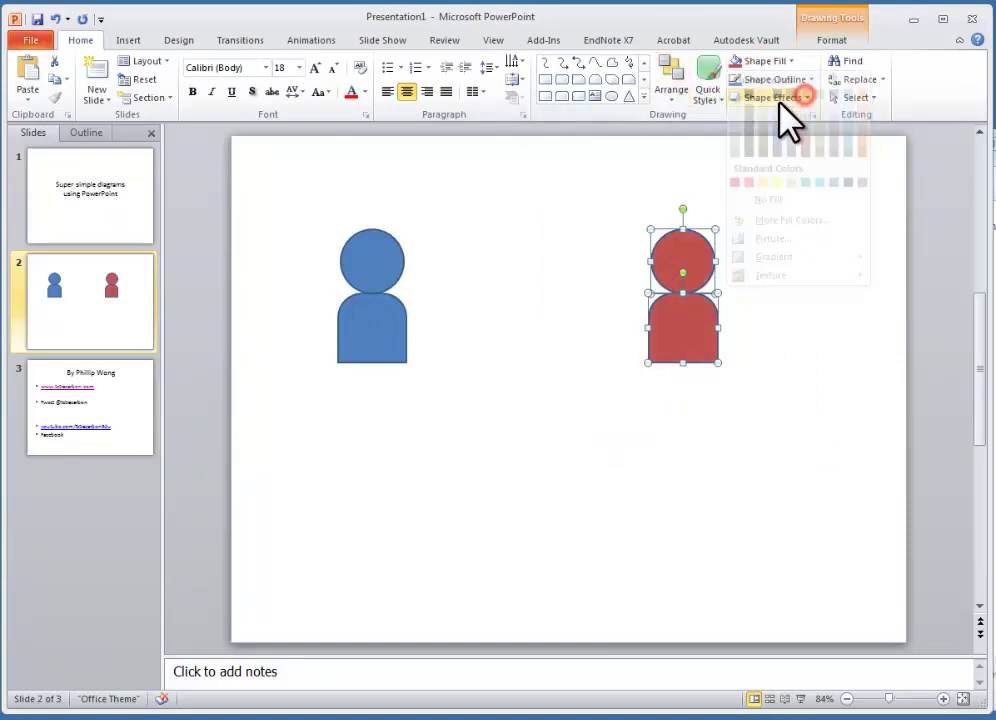
left_click(832, 38)
left_click(358, 97)
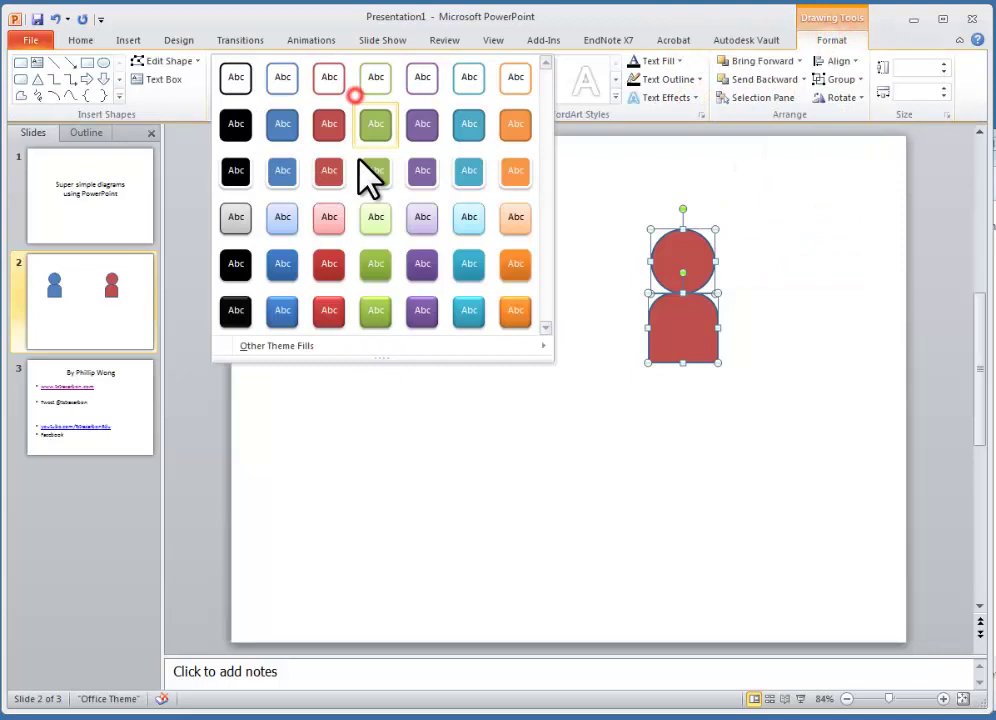
left_click(329, 122)
Step: Draw a right arrow between the figures, plus a copy rotated 180° to point left, above it
left_click(557, 254)
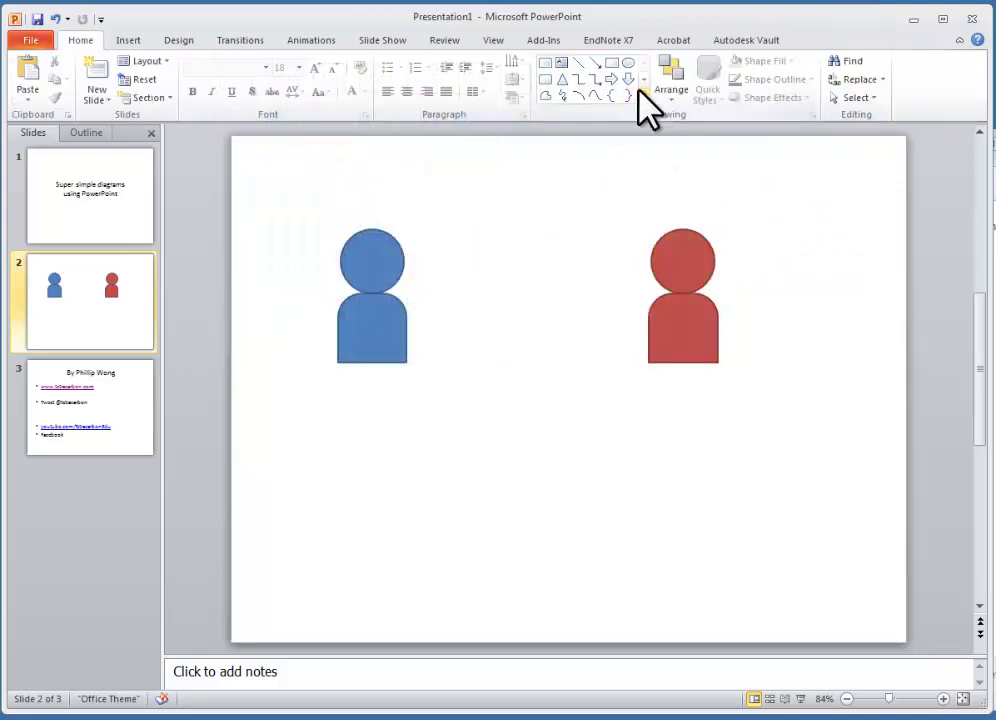
left_click(611, 78)
left_click_drag(446, 262, 575, 325)
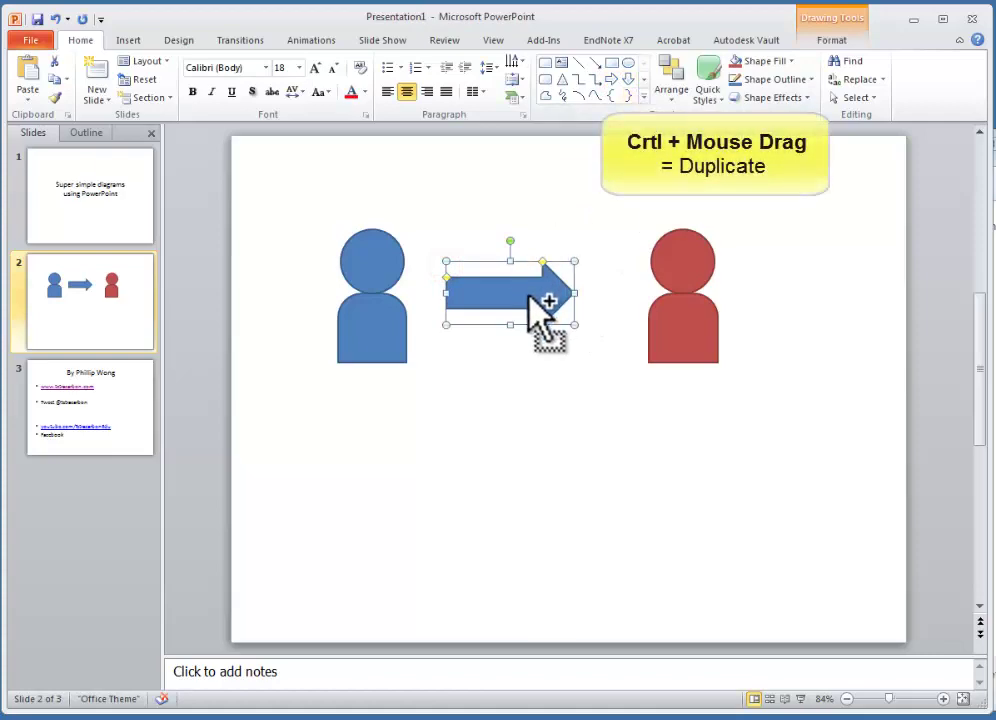
left_click_drag(532, 298, 548, 240, "ctrl")
left_click_drag(526, 182, 509, 352)
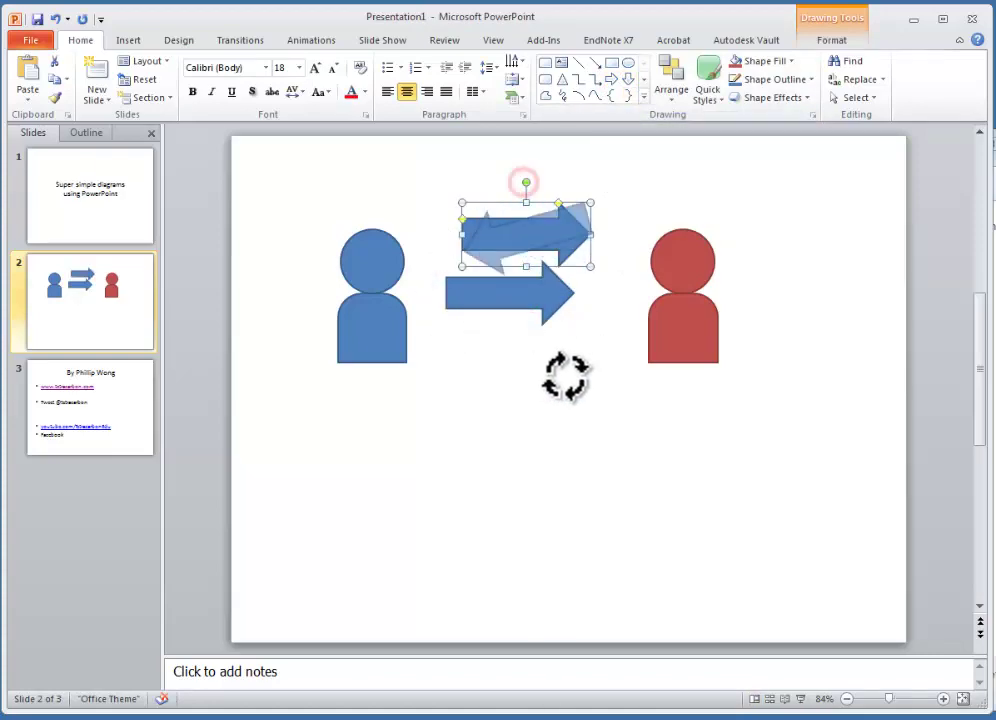
left_click_drag(516, 289, 566, 316)
left_click_drag(560, 235, 518, 270)
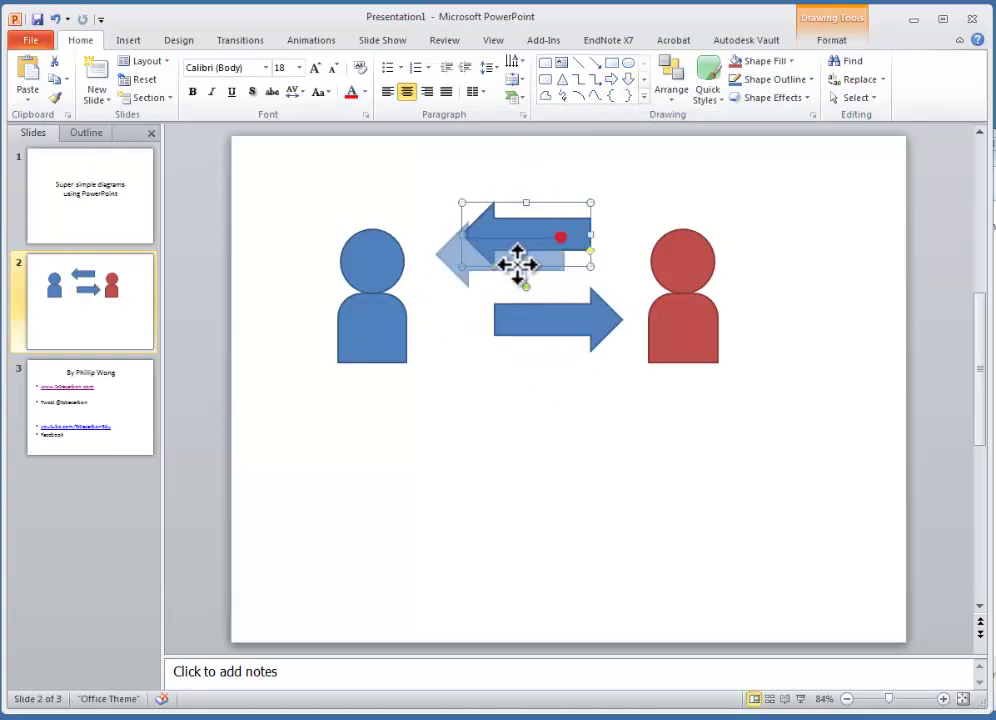
Step: Give the left-pointing arrow a red shape style and draw a caption text box below
left_click(828, 38)
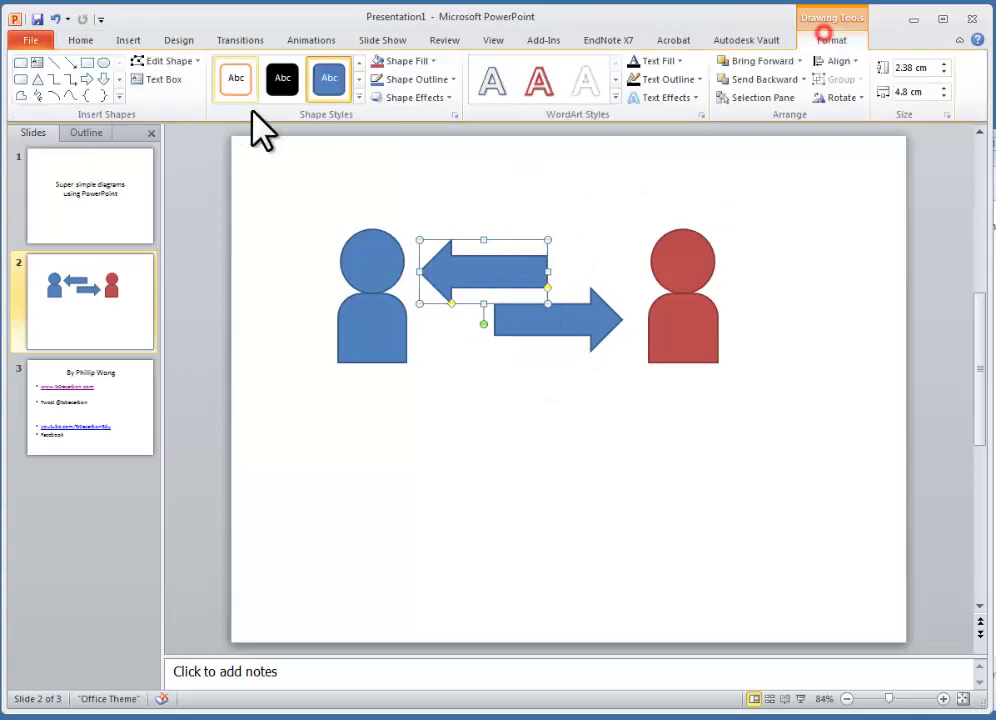
left_click(358, 97)
left_click(331, 175)
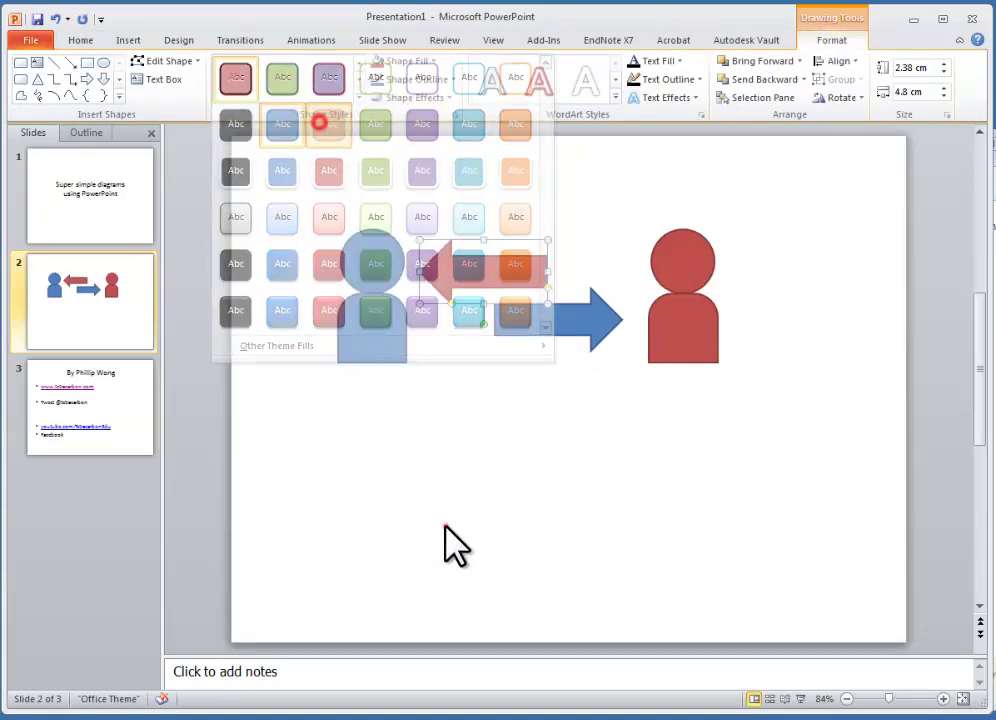
left_click(446, 526)
left_click(560, 62)
left_click_drag(388, 388, 702, 416)
type("This is a transaction here!")
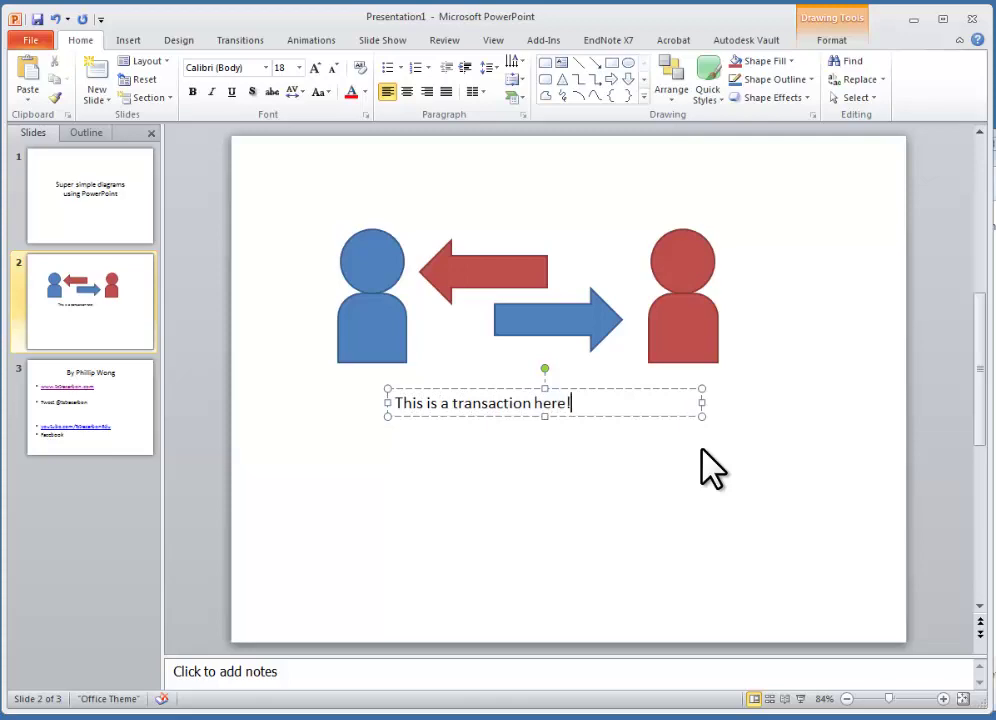
Step: Centre-align the caption 'This is a transaction here!' with Ctrl+E
left_click(647, 518)
left_click(589, 400)
left_click(545, 410)
key("ctrl+e")
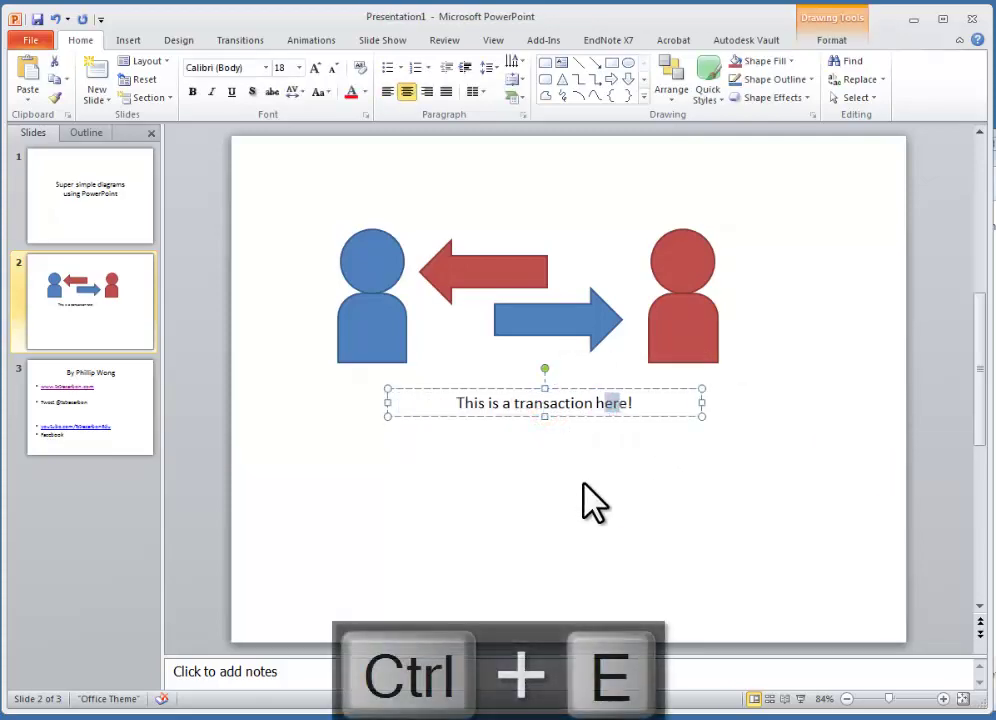
left_click(582, 482)
Step: Select all diagram shapes and save them as the picture Transaction.png
left_click_drag(282, 151, 929, 478)
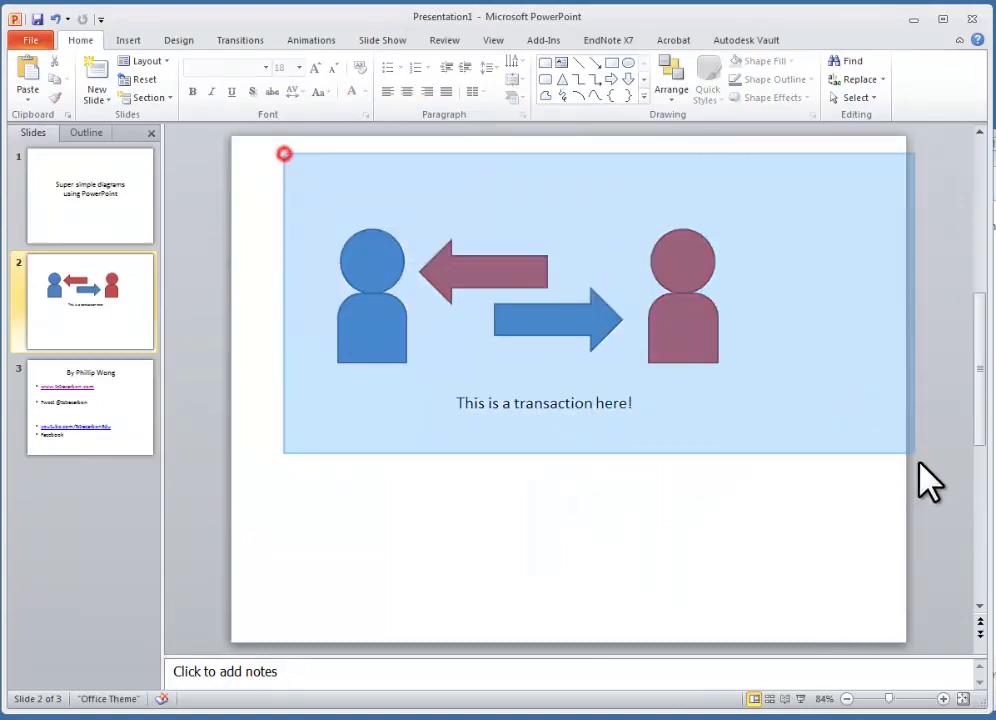
right_click(694, 318)
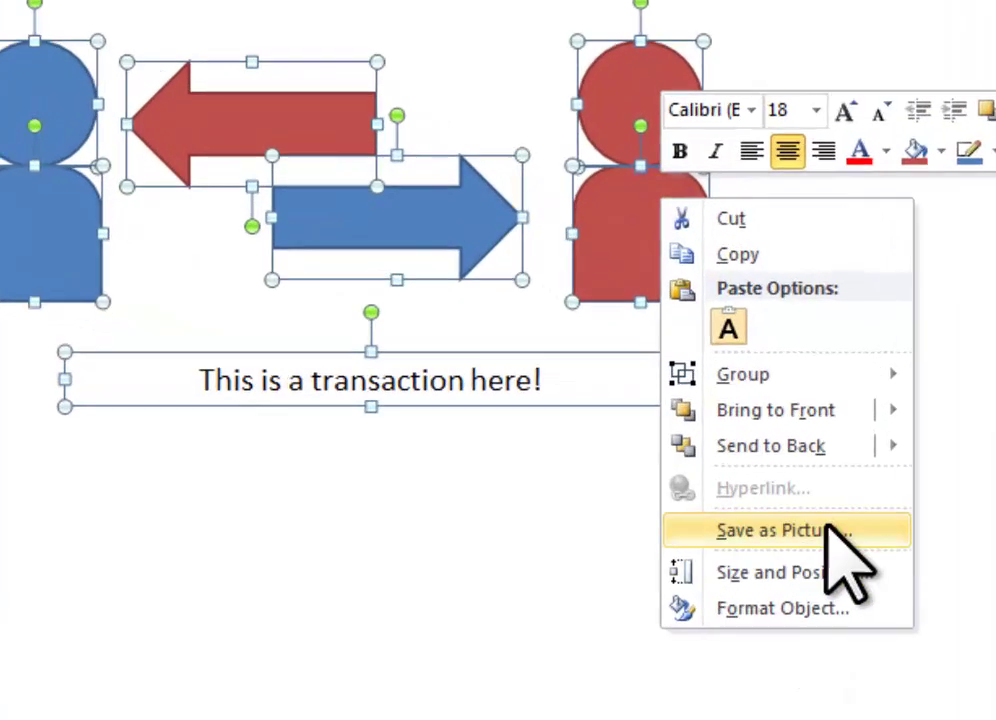
left_click(829, 530)
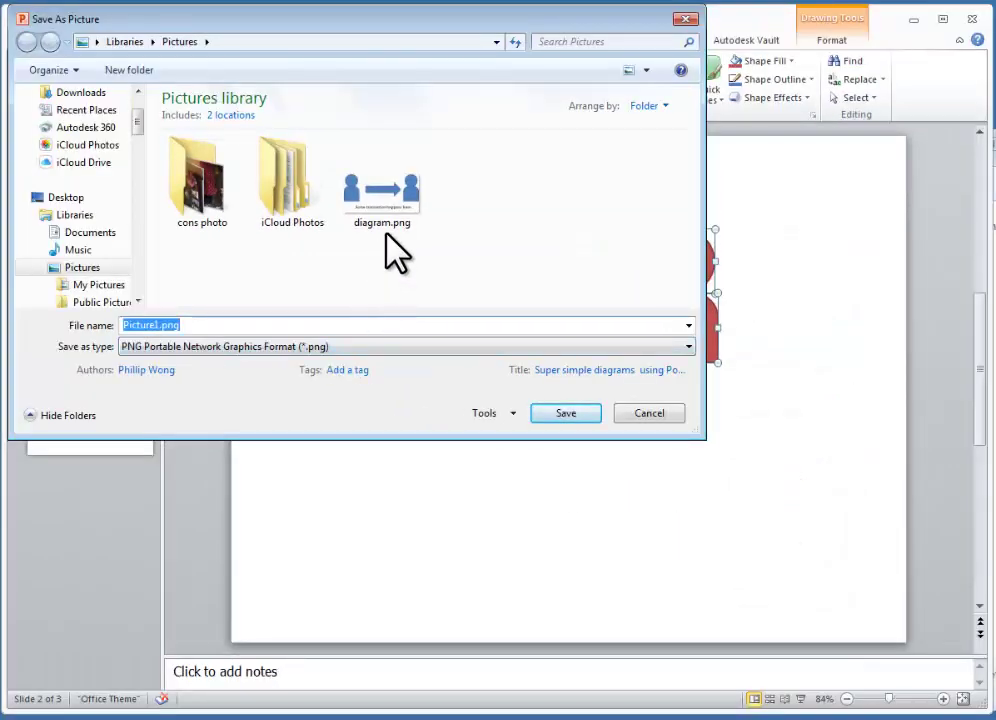
type("Transaction")
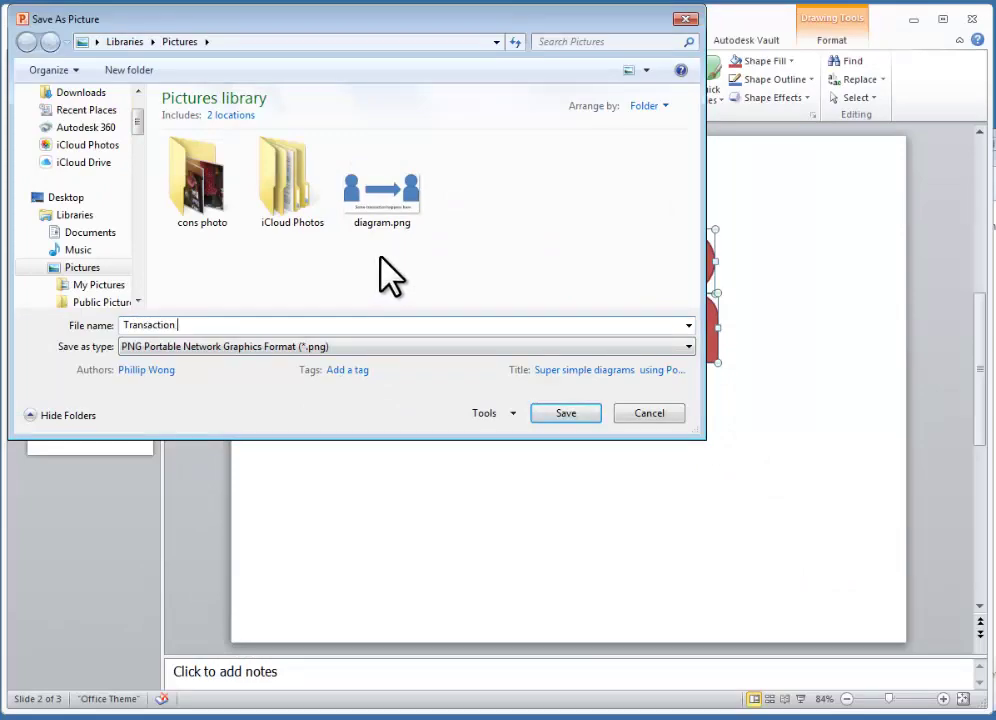
key("Return")
Step: Drag Transaction.png from My Pictures into the browser to preview it, then return to PowerPoint
left_click_drag(667, 56, 445, 111)
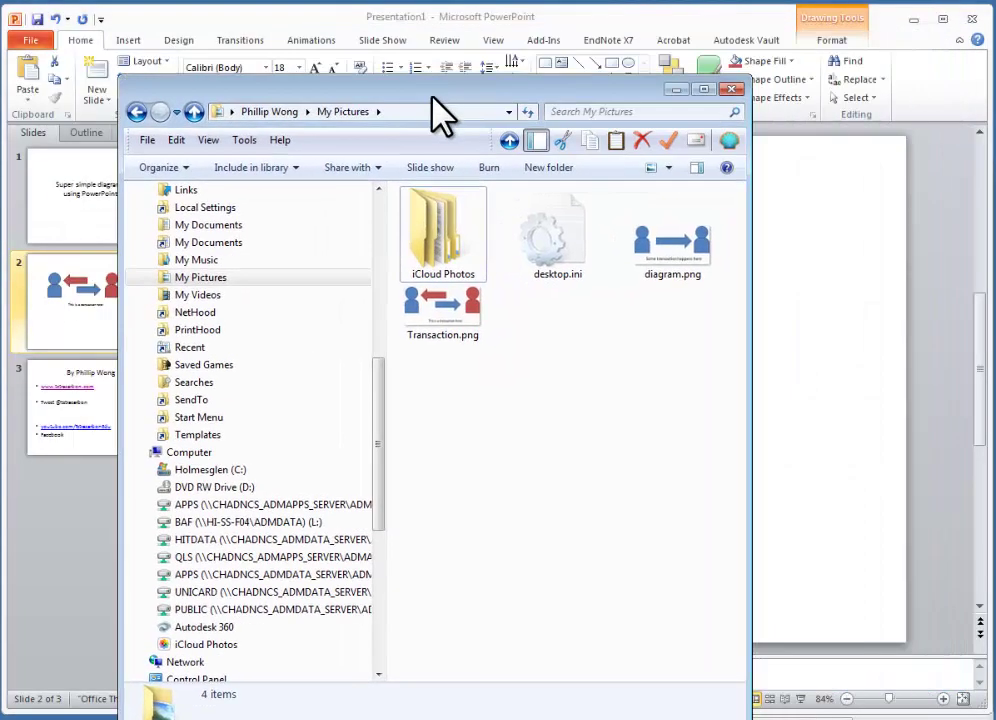
left_click(446, 322)
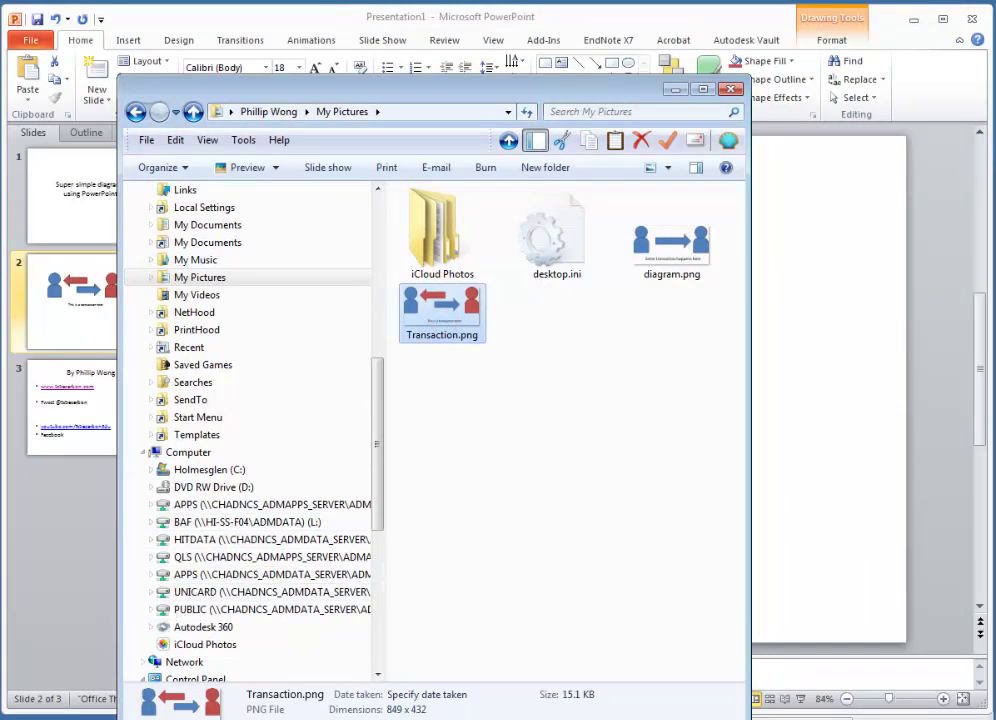
left_click(75, 719)
left_click(544, 100)
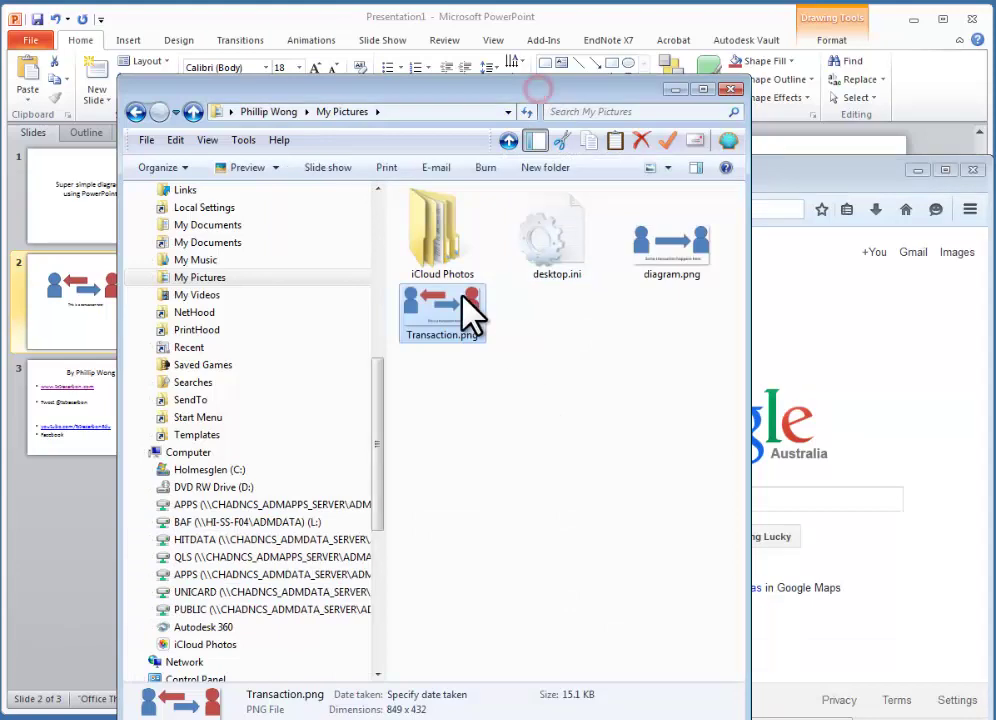
left_click_drag(471, 300, 811, 367)
left_click(852, 288)
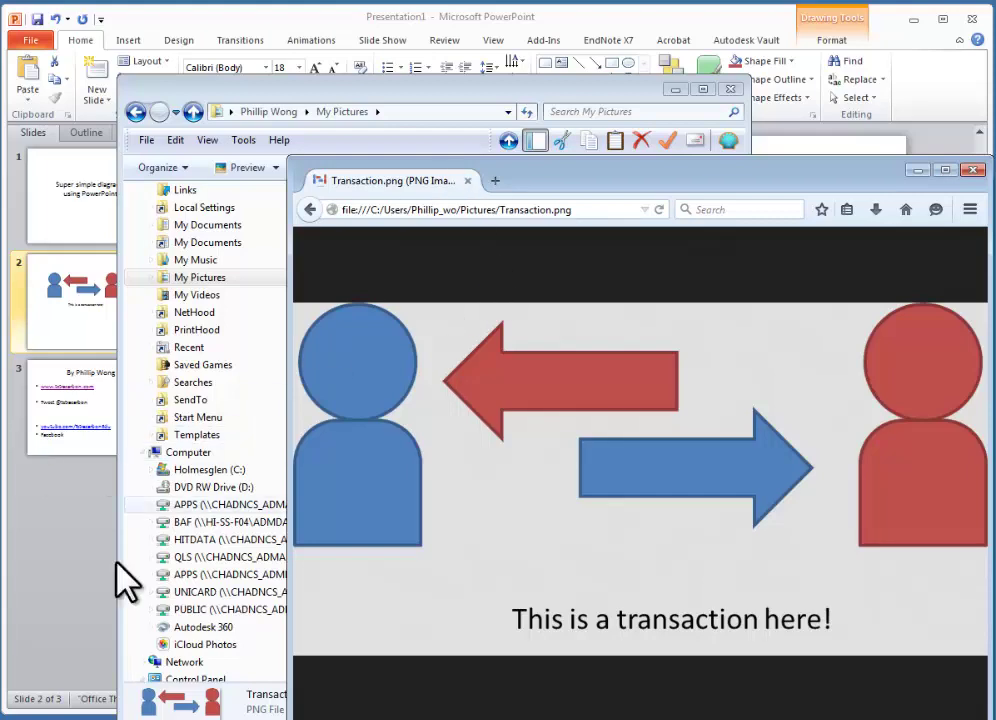
left_click(105, 440)
Step: Show slide 3, the closing slide with the website, social and video links
left_click(100, 410)
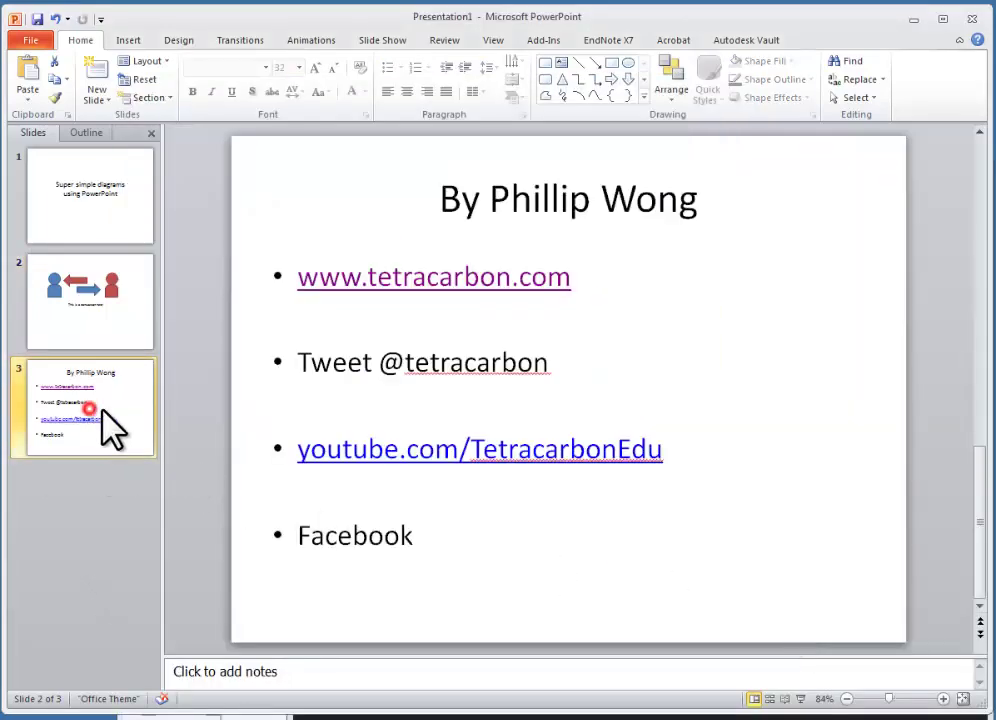